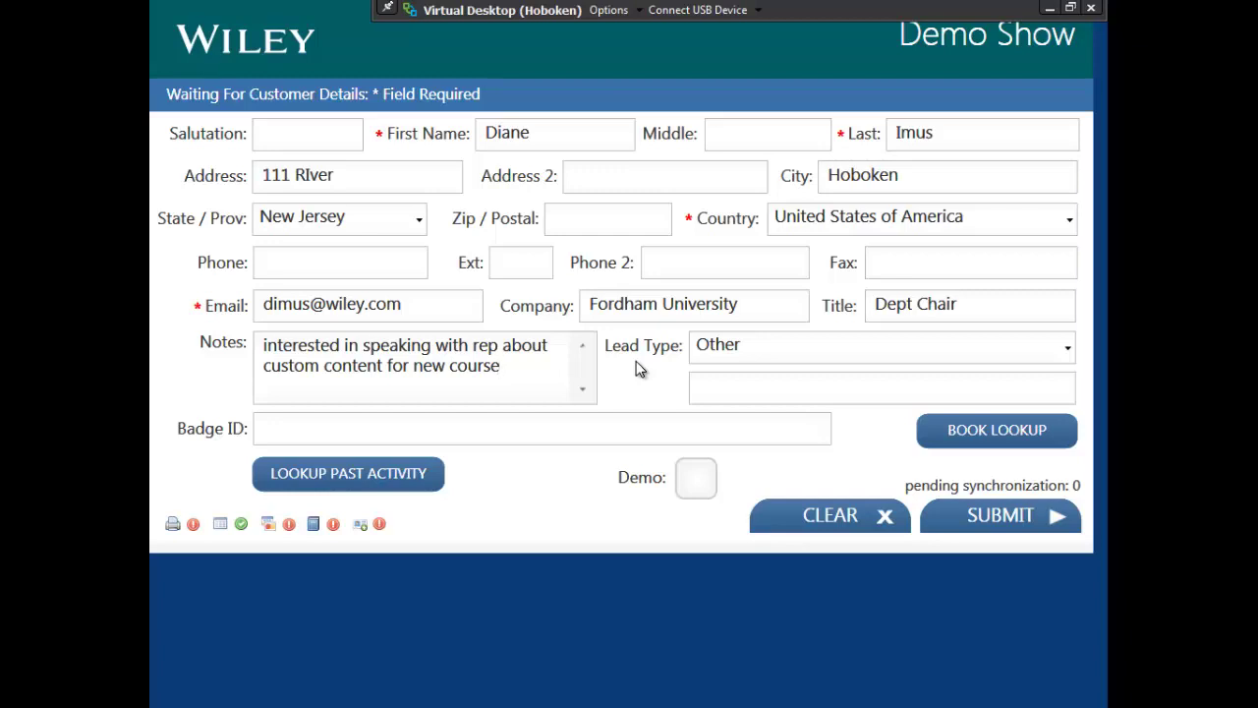
Step: Save the customer's details and start a complimentary copies request
{"action": "left_click", "coordinate": [1003, 518]}
{"action": "left_click", "coordinate": [955, 501]}
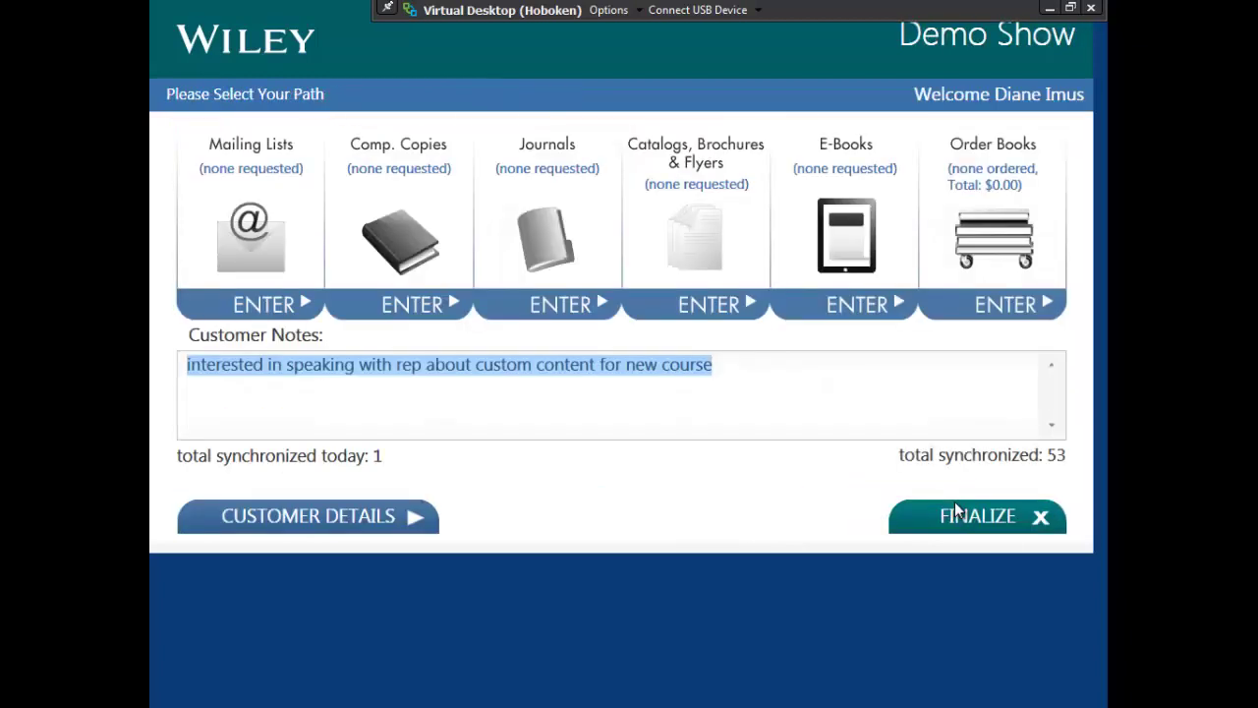
{"action": "left_click", "coordinate": [415, 253]}
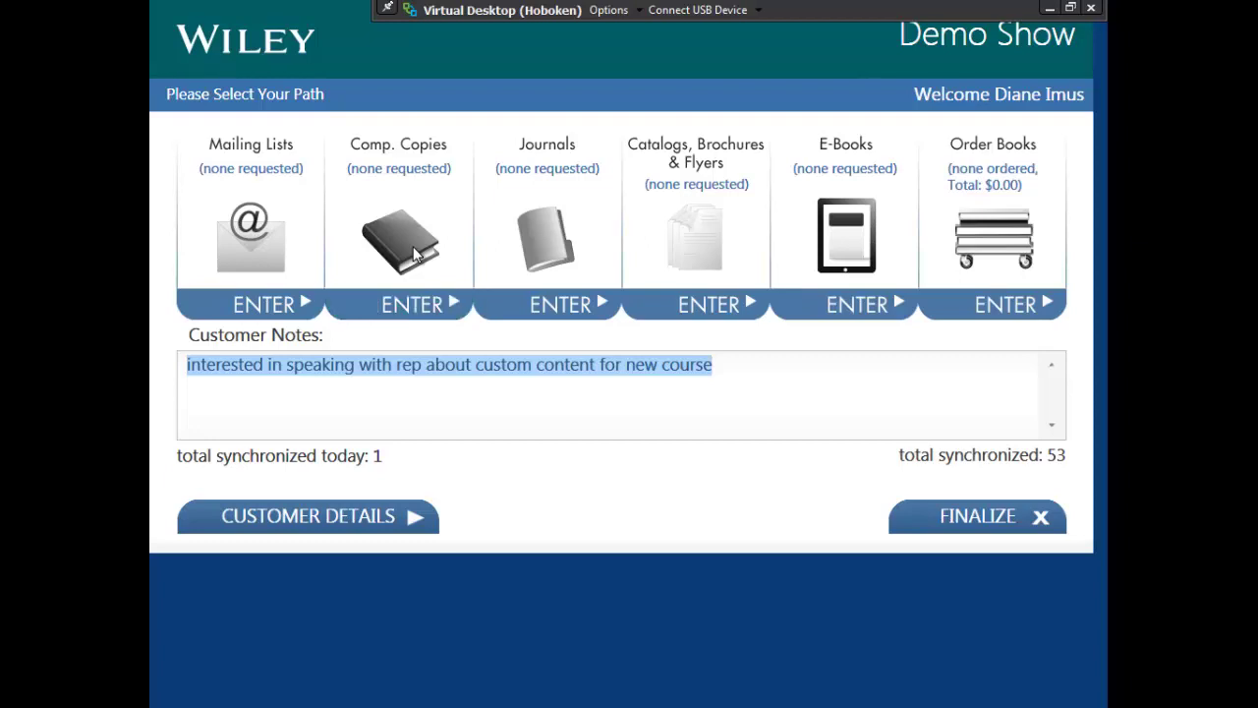
Step: Select the 3rd and 4th Editions of Goodwin's A History of Modern Psychology for the comp list
{"action": "left_click", "coordinate": [1049, 138]}
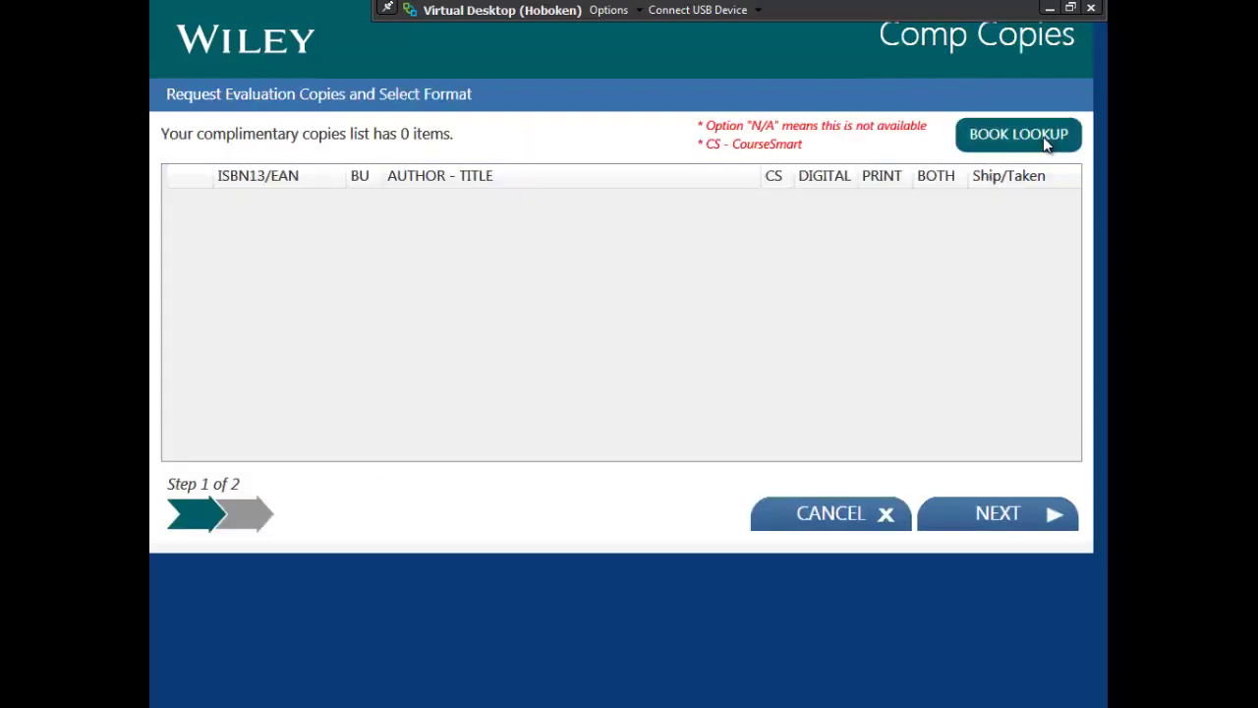
{"action": "left_click", "coordinate": [358, 140]}
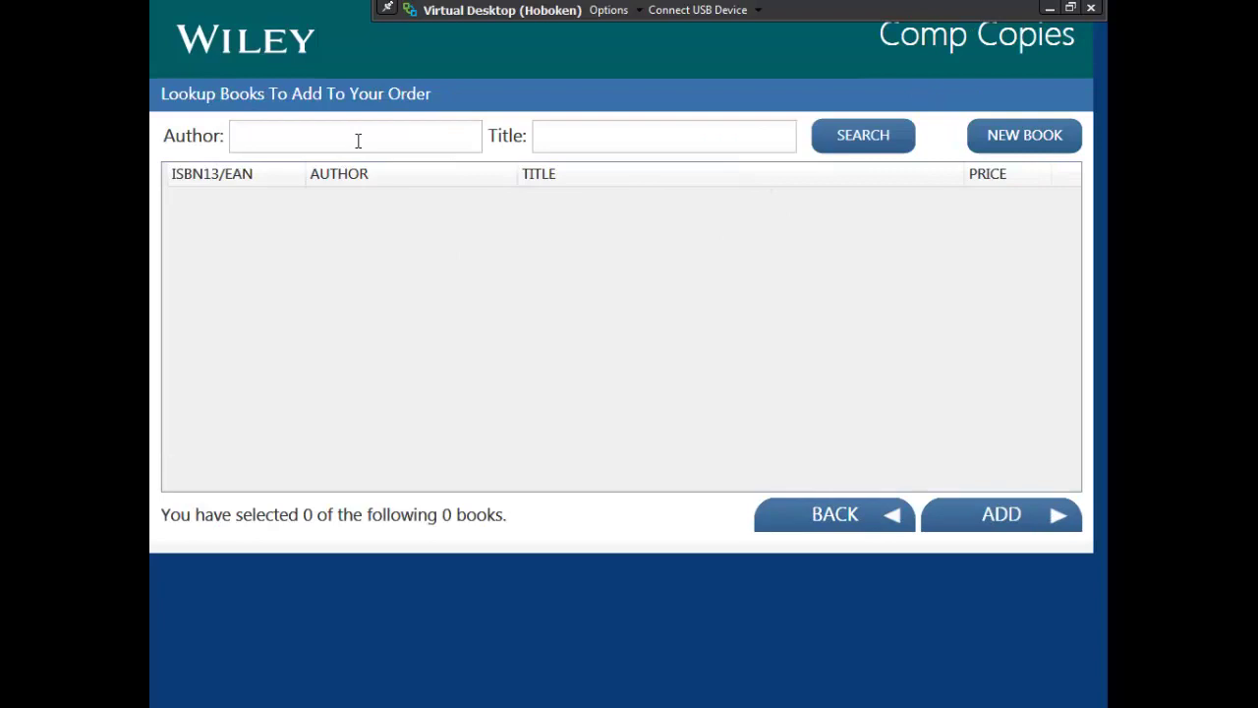
{"action": "type", "text": "goodwin"}
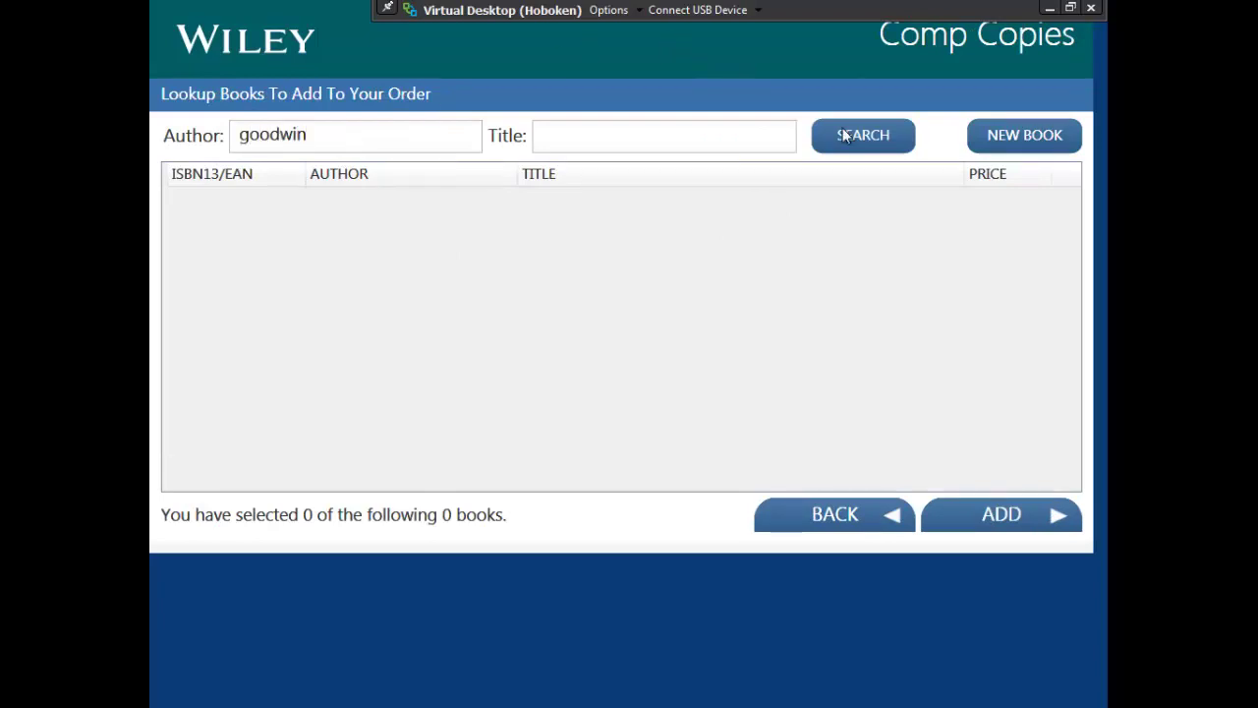
{"action": "left_click", "coordinate": [843, 130]}
{"action": "left_click", "coordinate": [747, 216]}
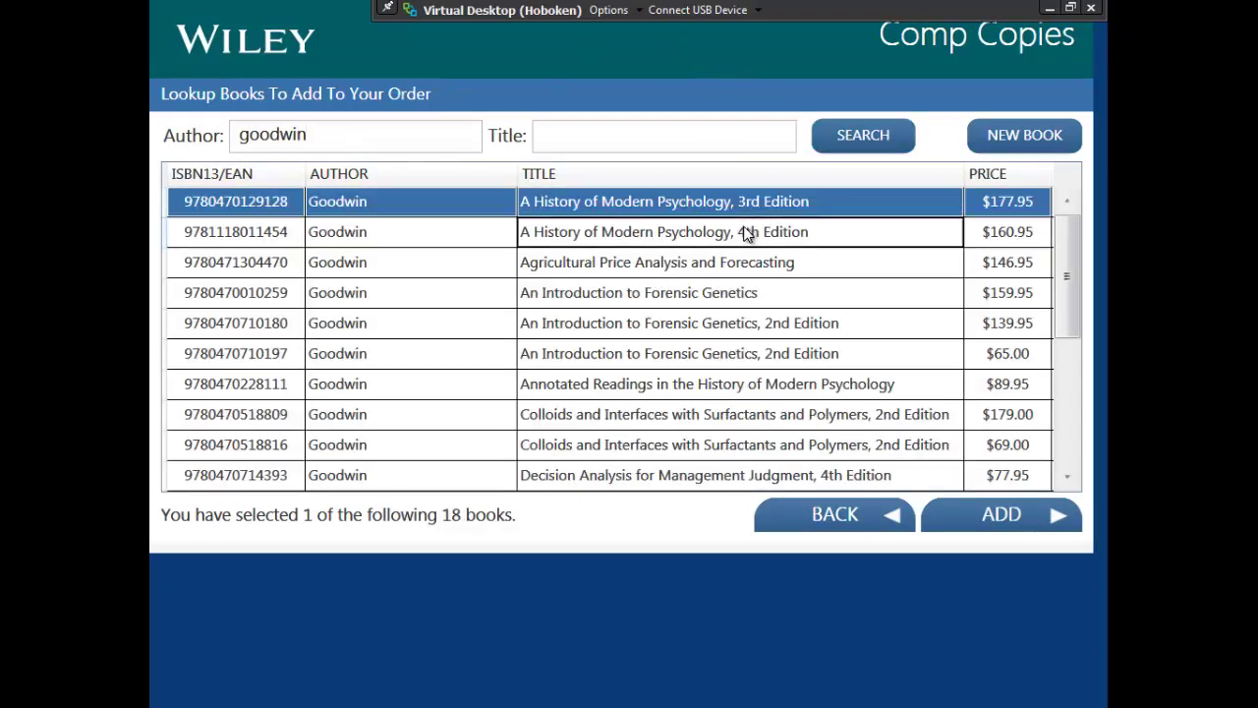
{"action": "left_click", "coordinate": [752, 232]}
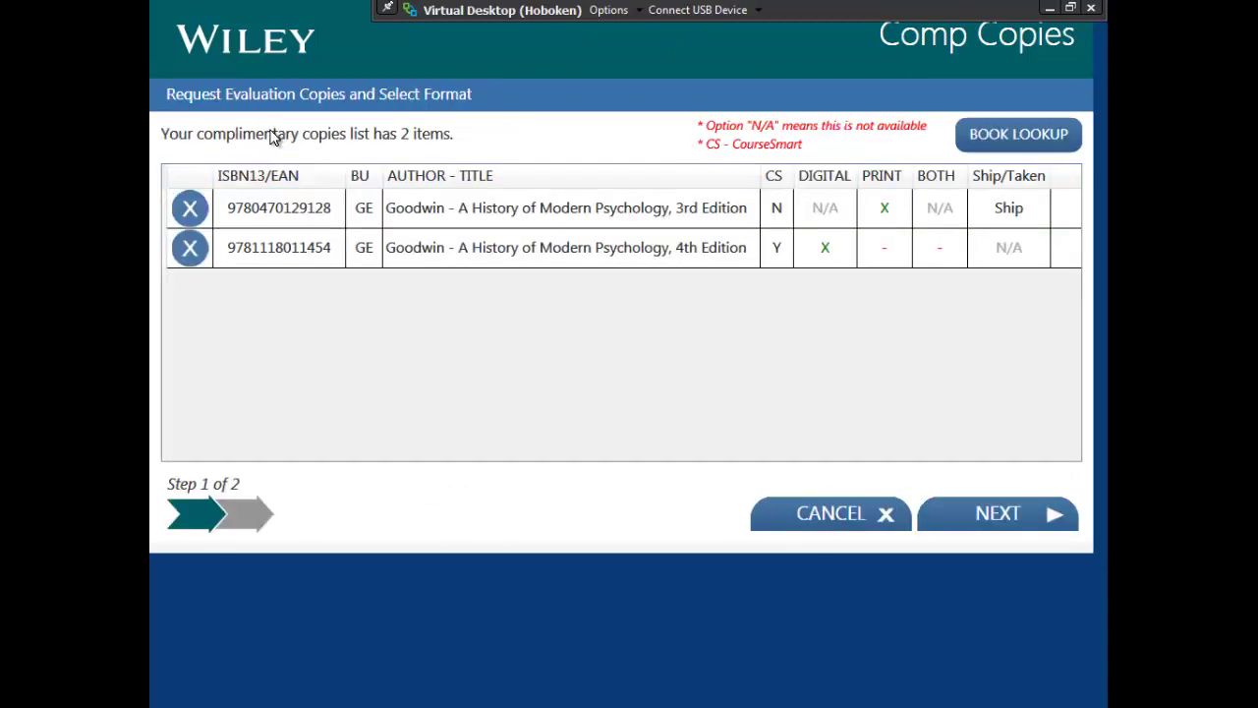
Step: Add Dytham's Choosing and Using Statistics to the comp list
{"action": "left_click", "coordinate": [1045, 132]}
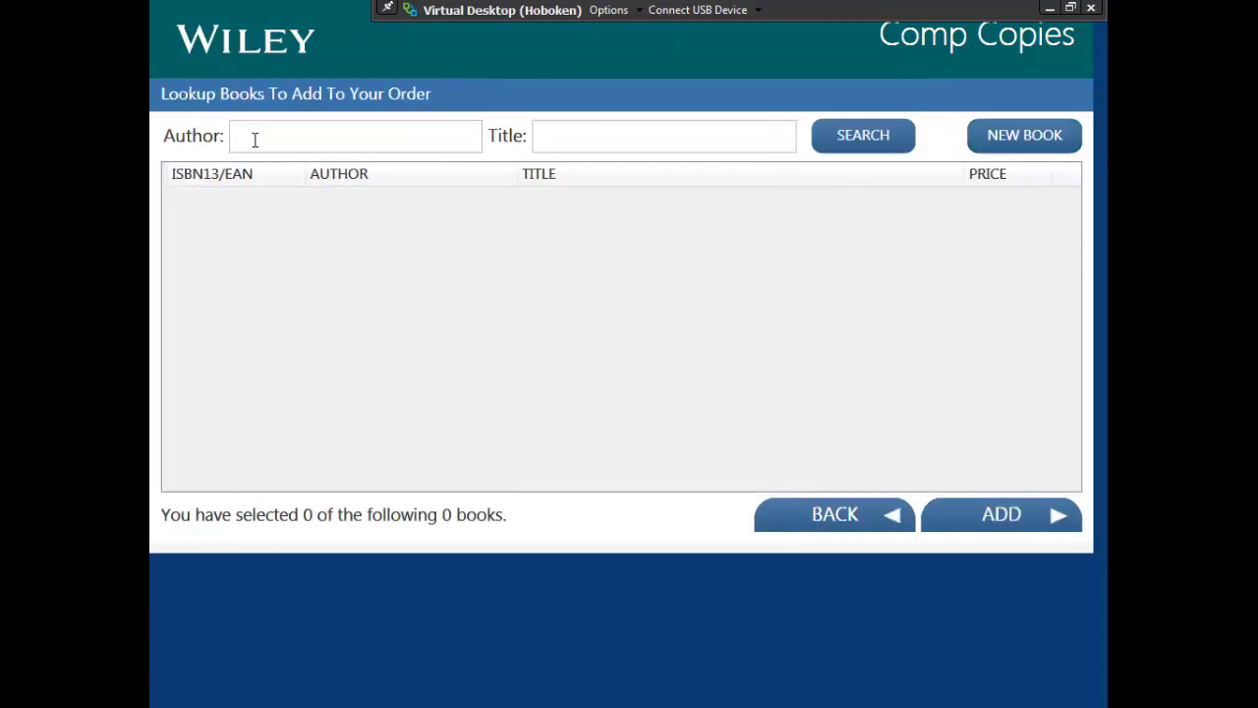
{"action": "left_click", "coordinate": [254, 140]}
{"action": "type", "text": "dytham"}
{"action": "left_click", "coordinate": [875, 139]}
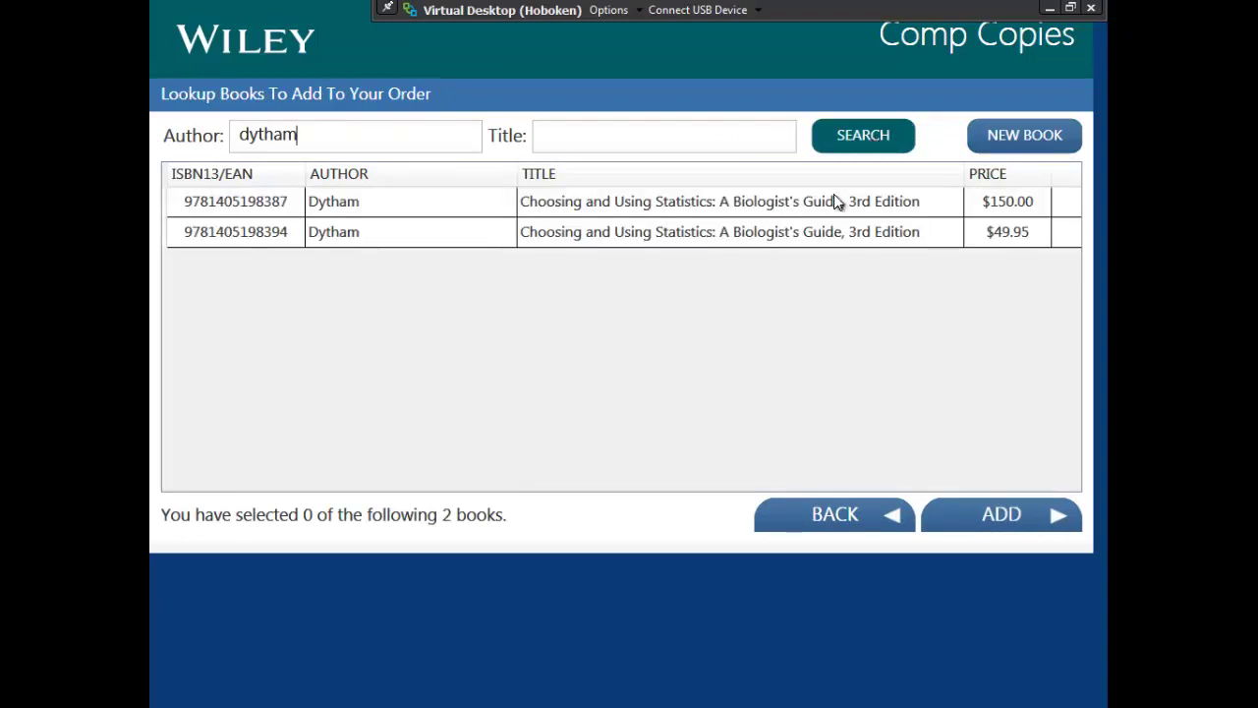
{"action": "left_click", "coordinate": [835, 208]}
{"action": "left_click", "coordinate": [963, 519]}
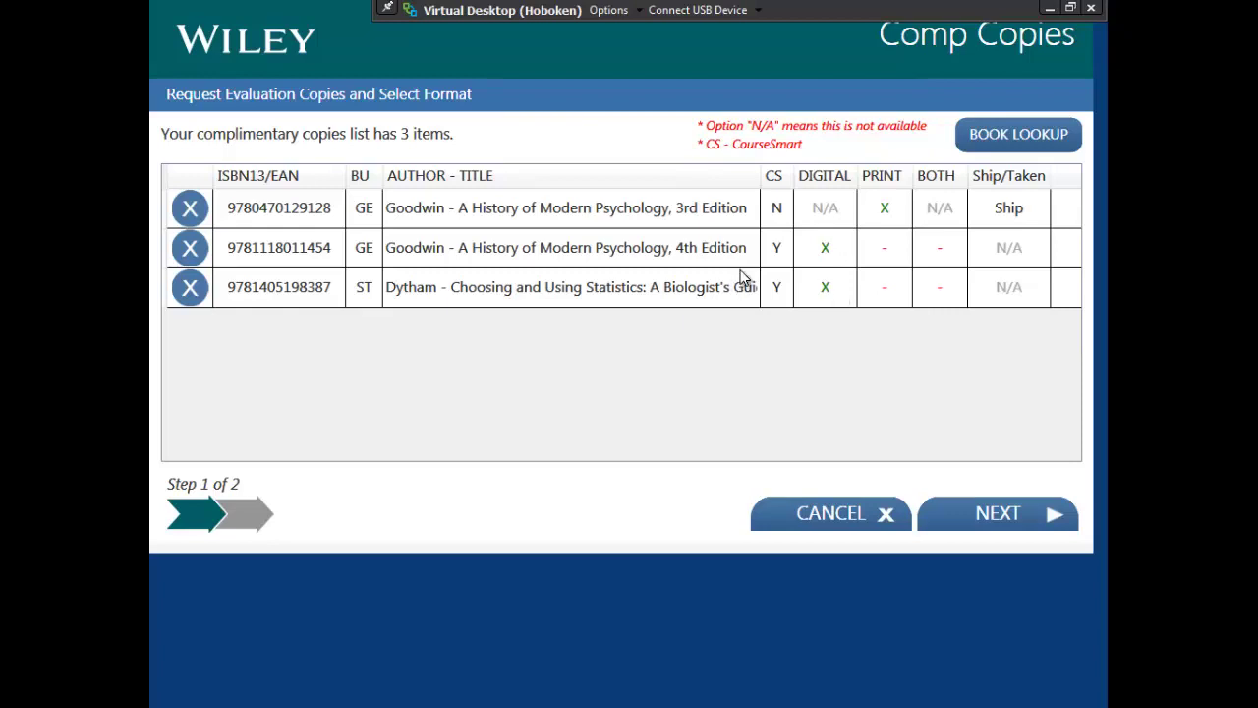
Step: Switch Goodwin's 4th Edition to print and Dytham's statistics book to both formats
{"action": "left_click", "coordinate": [882, 259]}
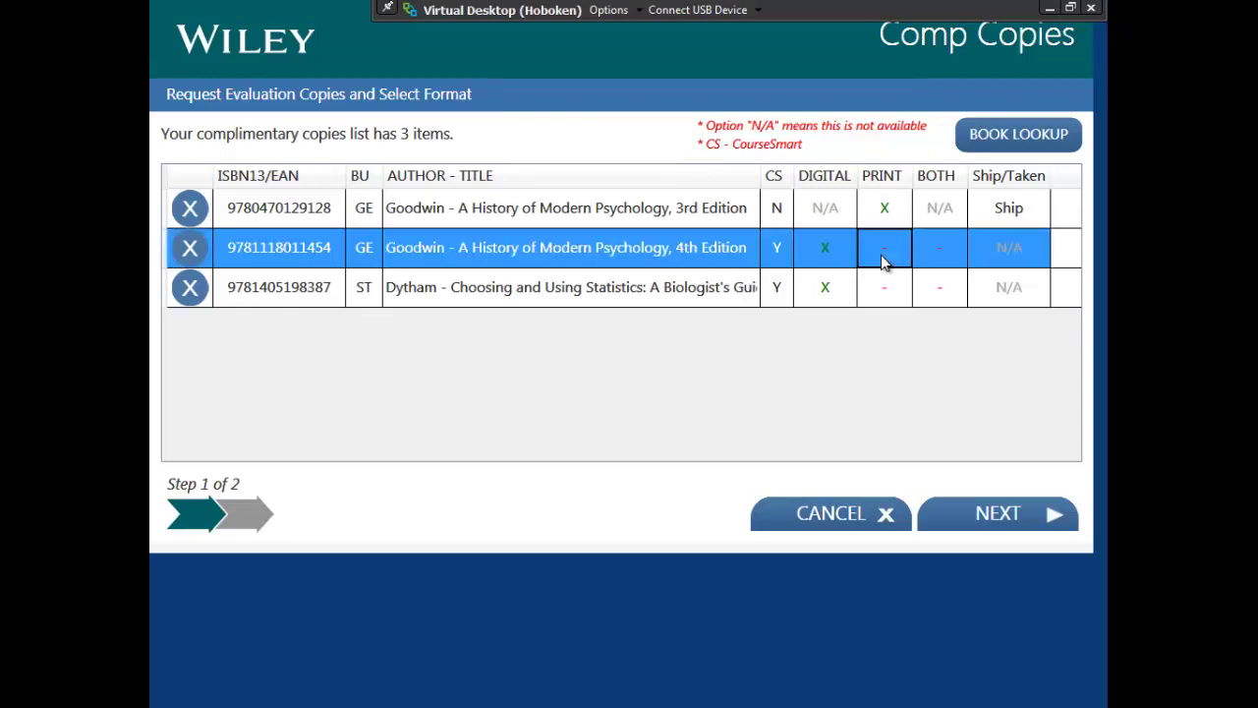
{"action": "left_click", "coordinate": [931, 295]}
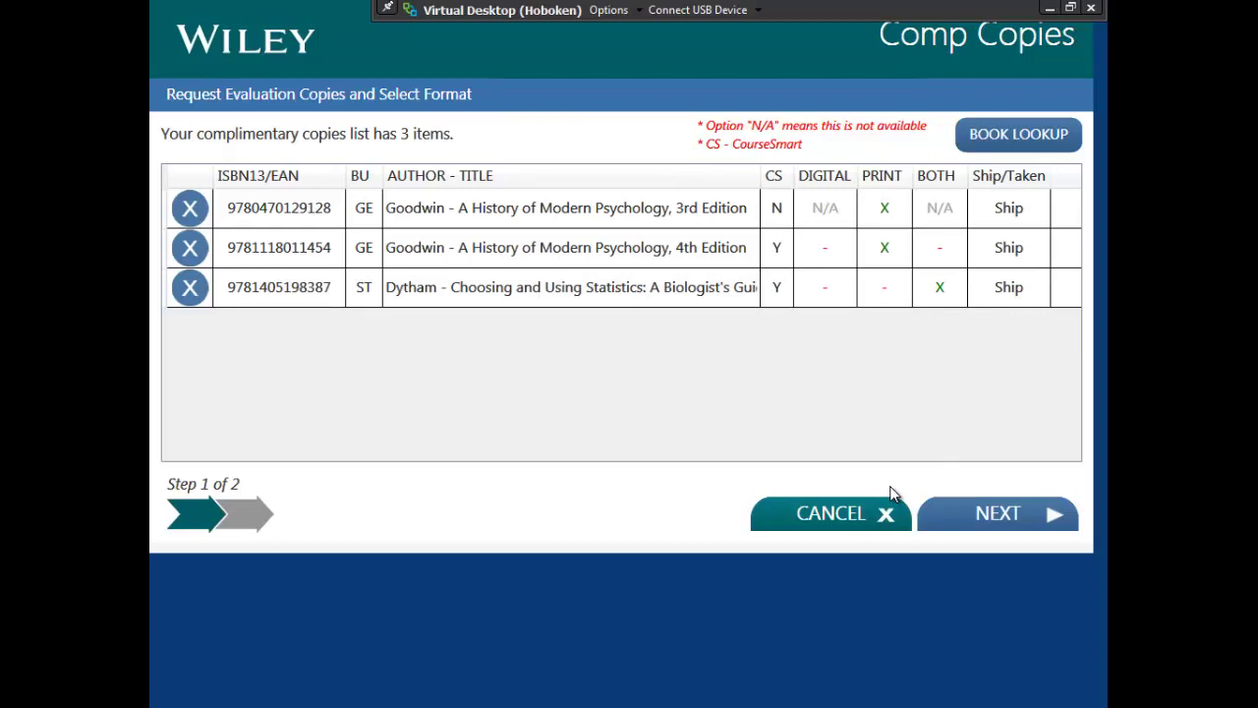
Step: Search author 'fabozzi', title 'fixed', and add Fixed Income Analysis Workbook, Analysis and Securities
{"action": "left_click", "coordinate": [983, 139]}
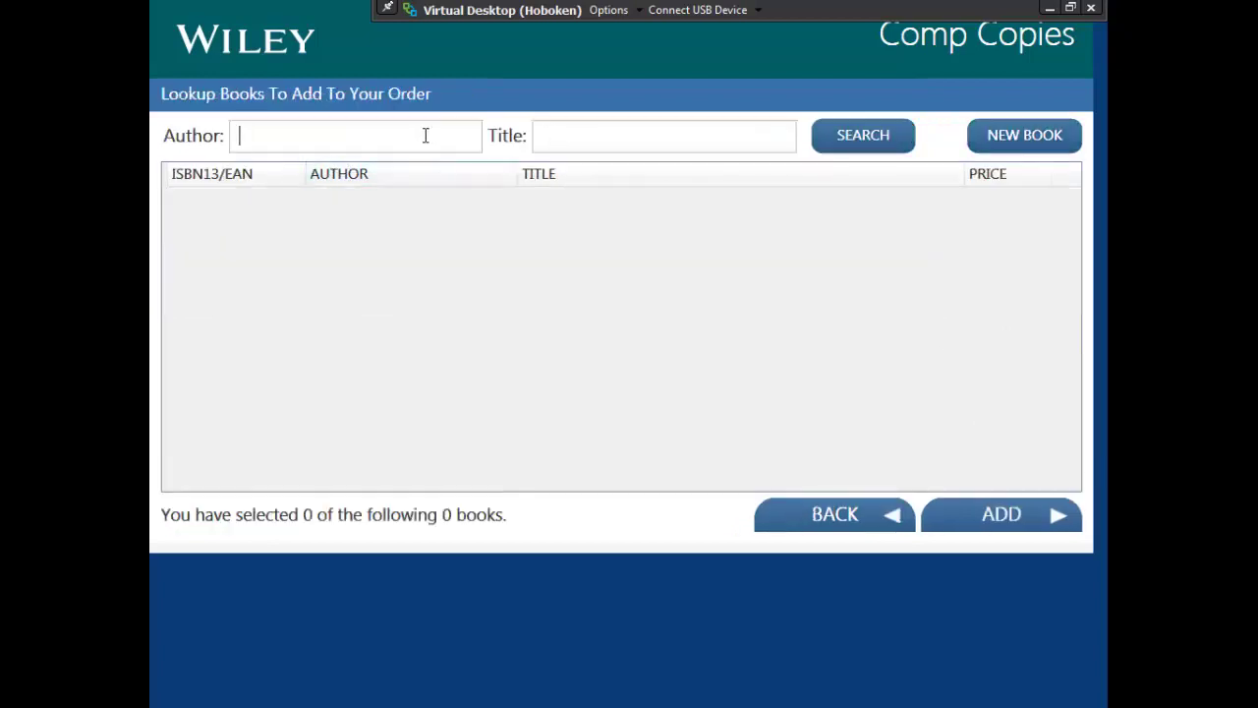
{"action": "type", "text": "fabozzi"}
{"action": "key", "text": "Tab"}
{"action": "type", "text": "fixed"}
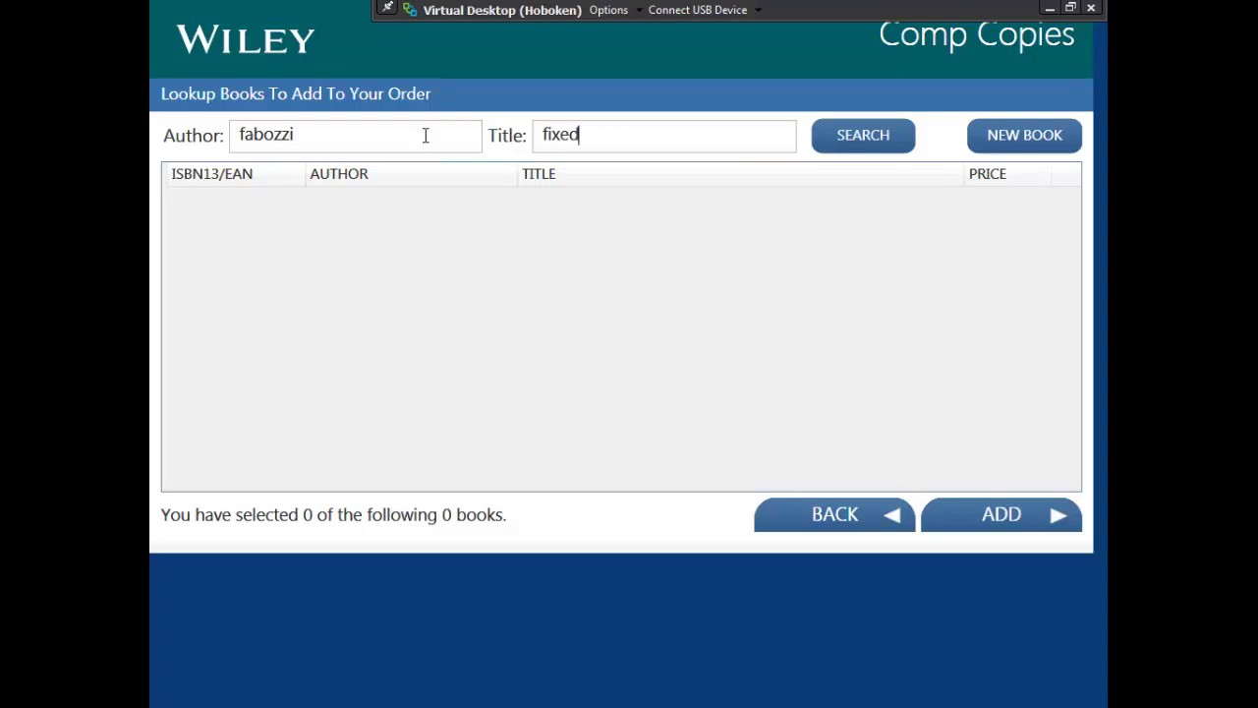
{"action": "left_click", "coordinate": [862, 137]}
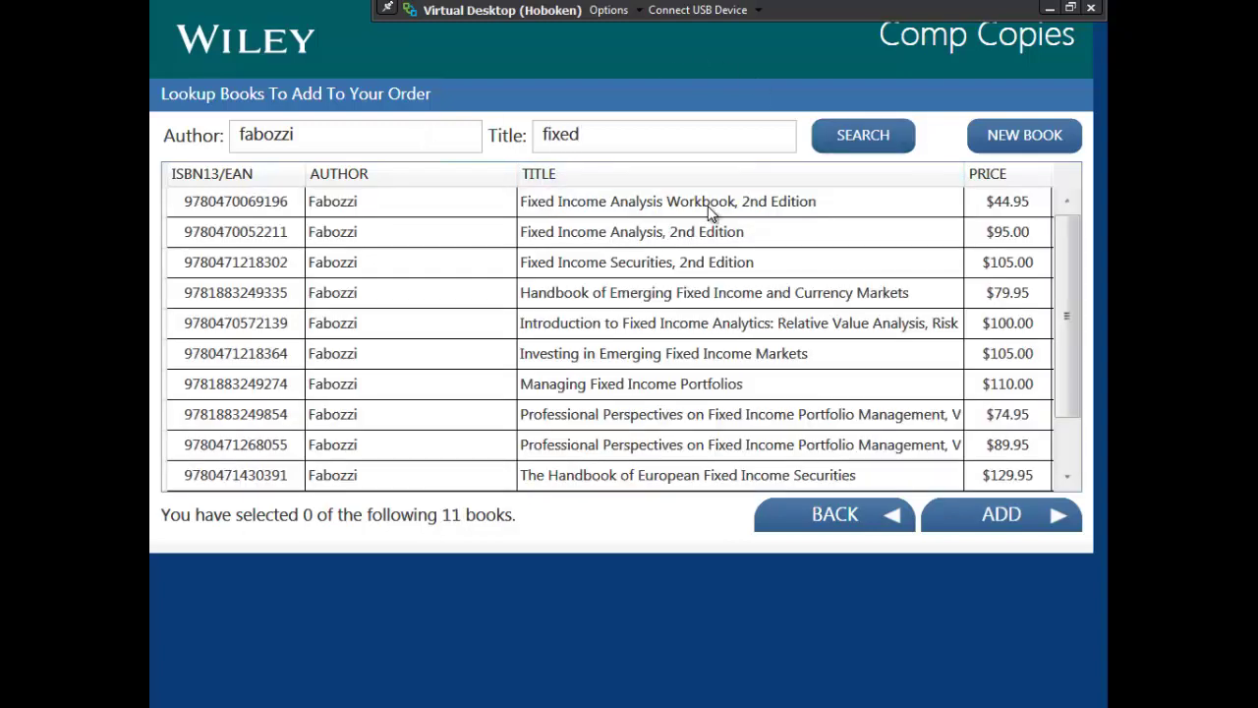
{"action": "left_click", "coordinate": [710, 206]}
{"action": "left_click", "coordinate": [707, 236]}
{"action": "left_click", "coordinate": [723, 264]}
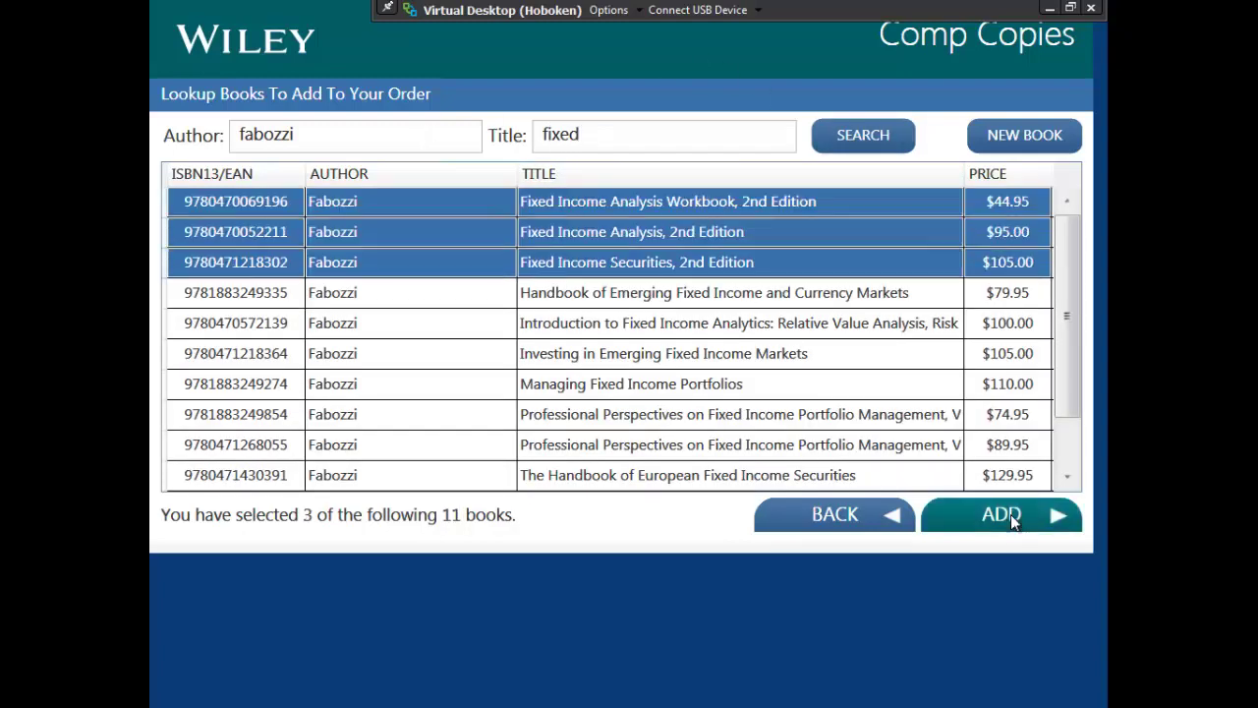
{"action": "left_click", "coordinate": [1003, 488]}
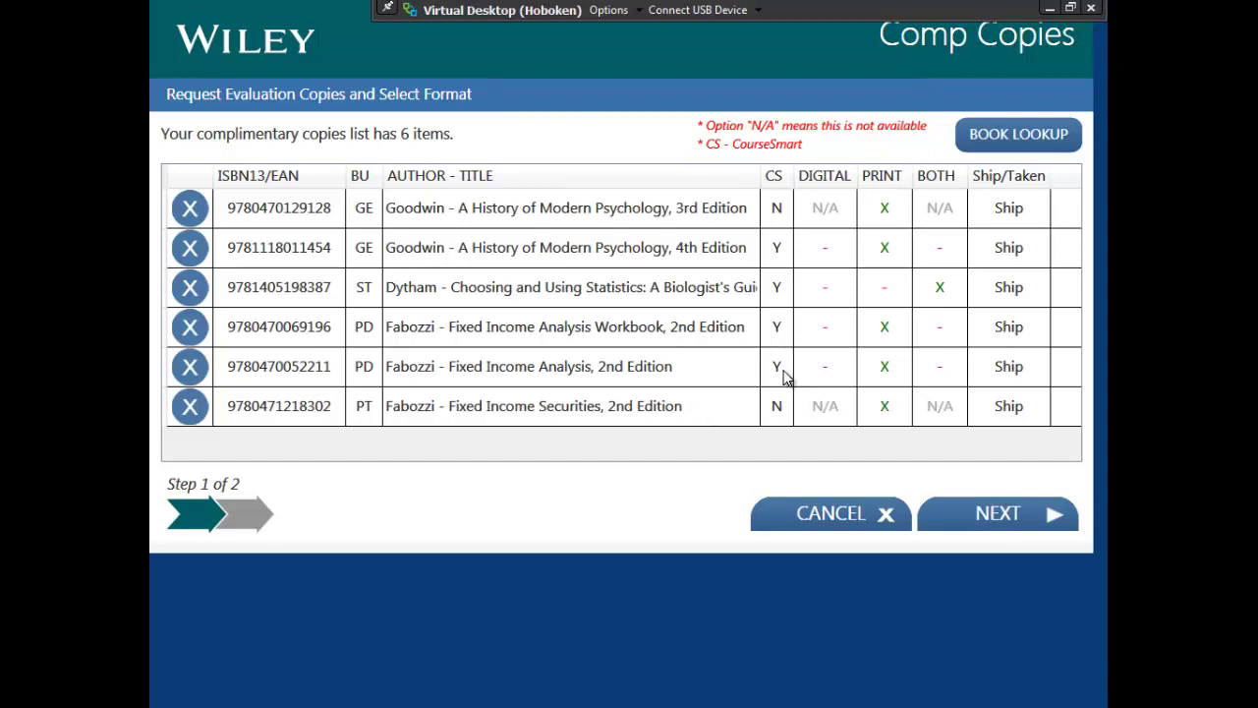
Step: Request Fixed Income Analysis Workbook and Fixed Income Analysis digitally, then continue to request details
{"action": "left_click", "coordinate": [828, 341]}
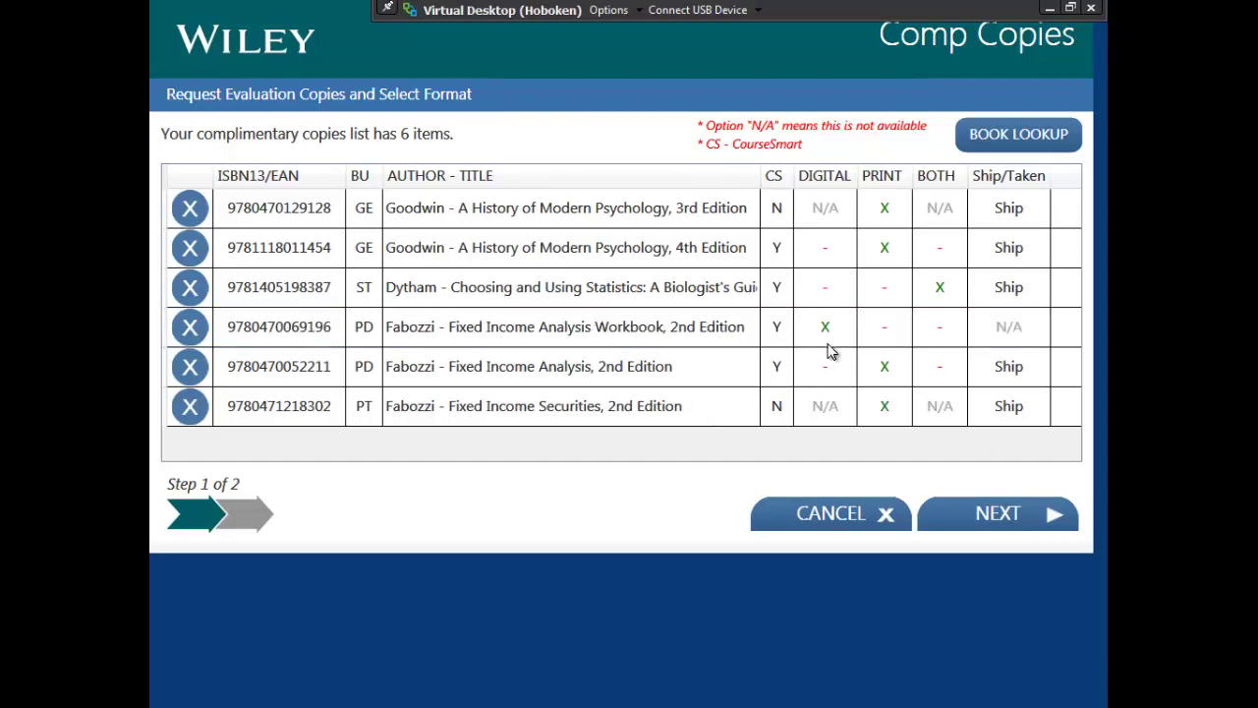
{"action": "left_click", "coordinate": [828, 369]}
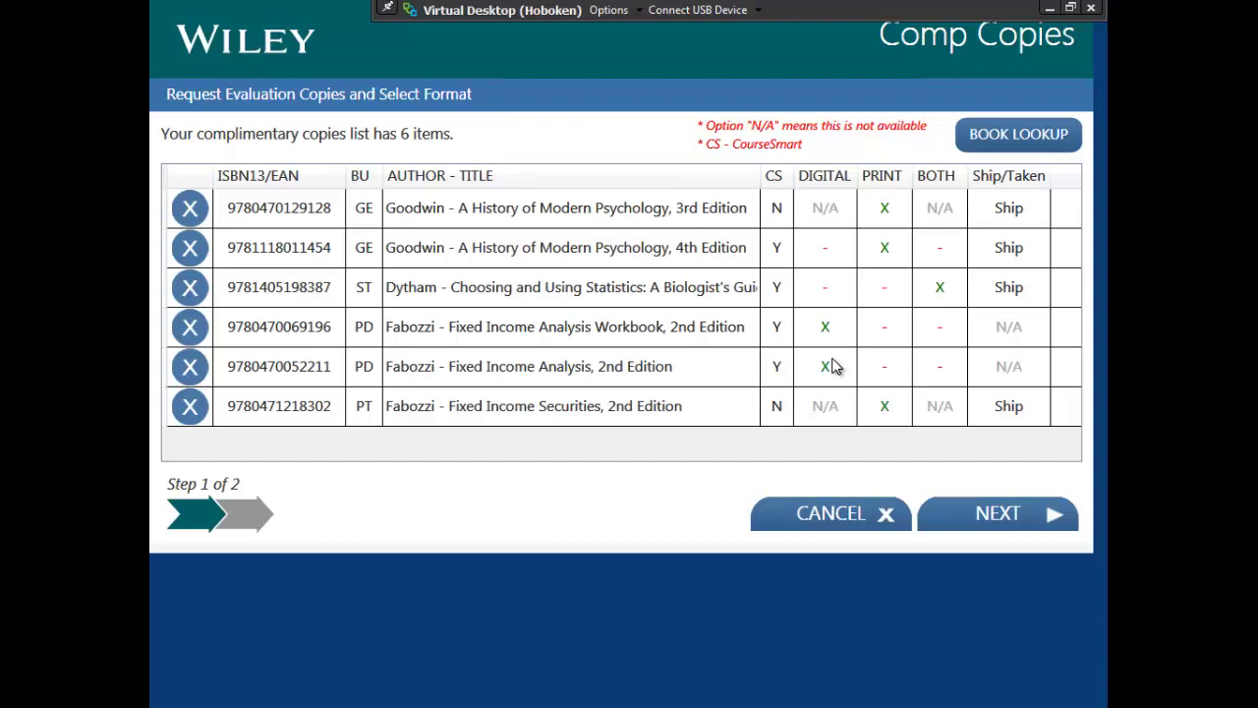
{"action": "left_click", "coordinate": [981, 519]}
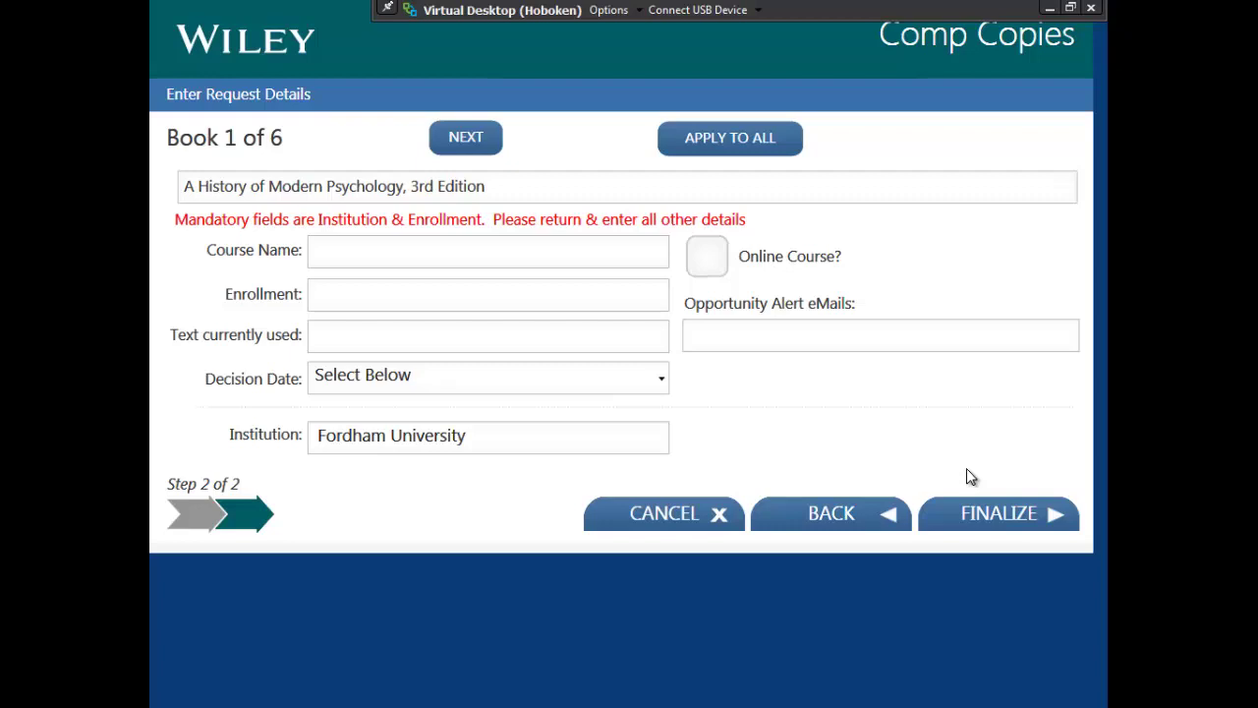
Step: Enter course Business Psych, enrollment 500, text 'unkown', online course, and apply to all books
{"action": "left_click", "coordinate": [462, 253]}
{"action": "left_click", "coordinate": [355, 296]}
{"action": "left_click", "coordinate": [332, 250]}
{"action": "type", "text": "Business Psych"}
{"action": "key", "text": "Tab"}
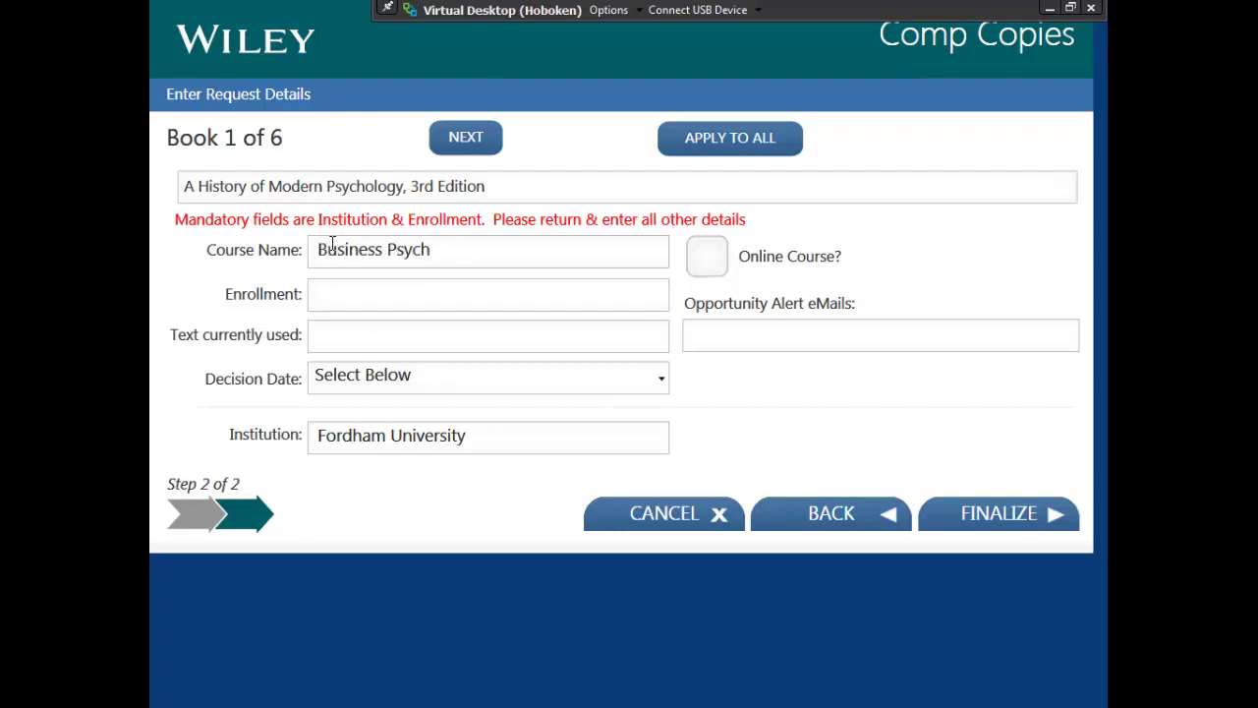
{"action": "type", "text": "500"}
{"action": "key", "text": "Tab"}
{"action": "type", "text": "unkown"}
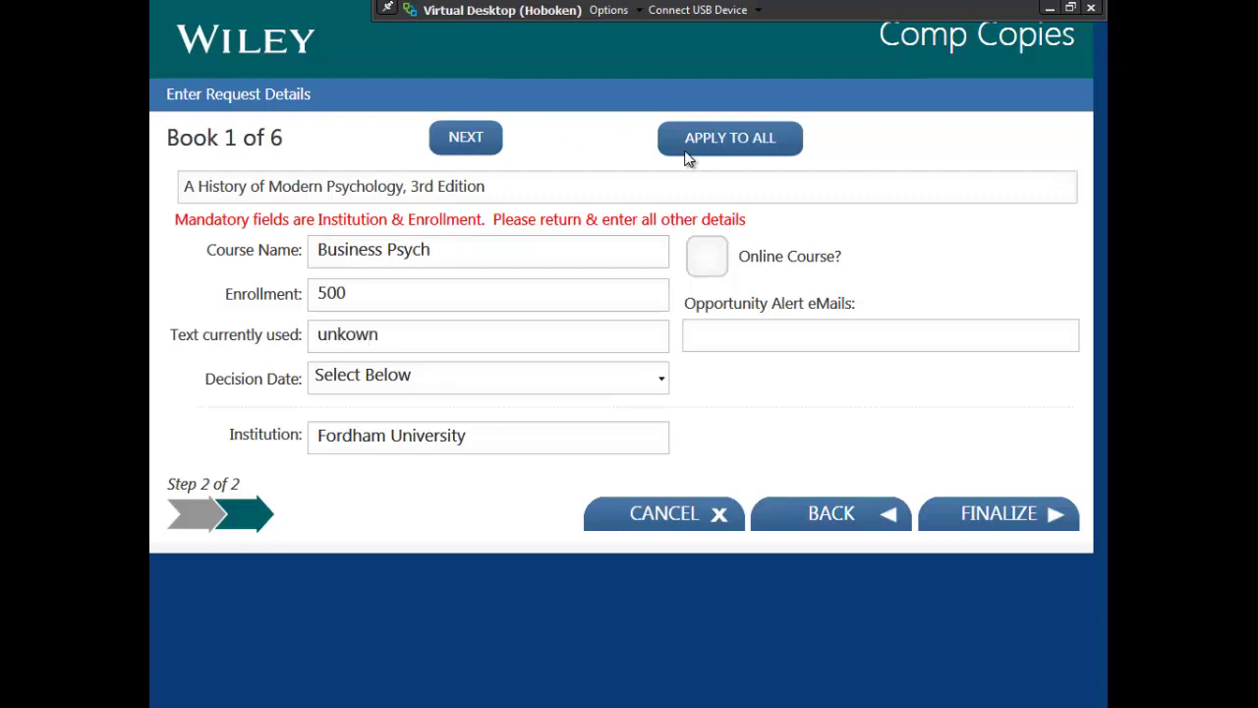
{"action": "left_click", "coordinate": [714, 258]}
{"action": "left_click", "coordinate": [710, 149]}
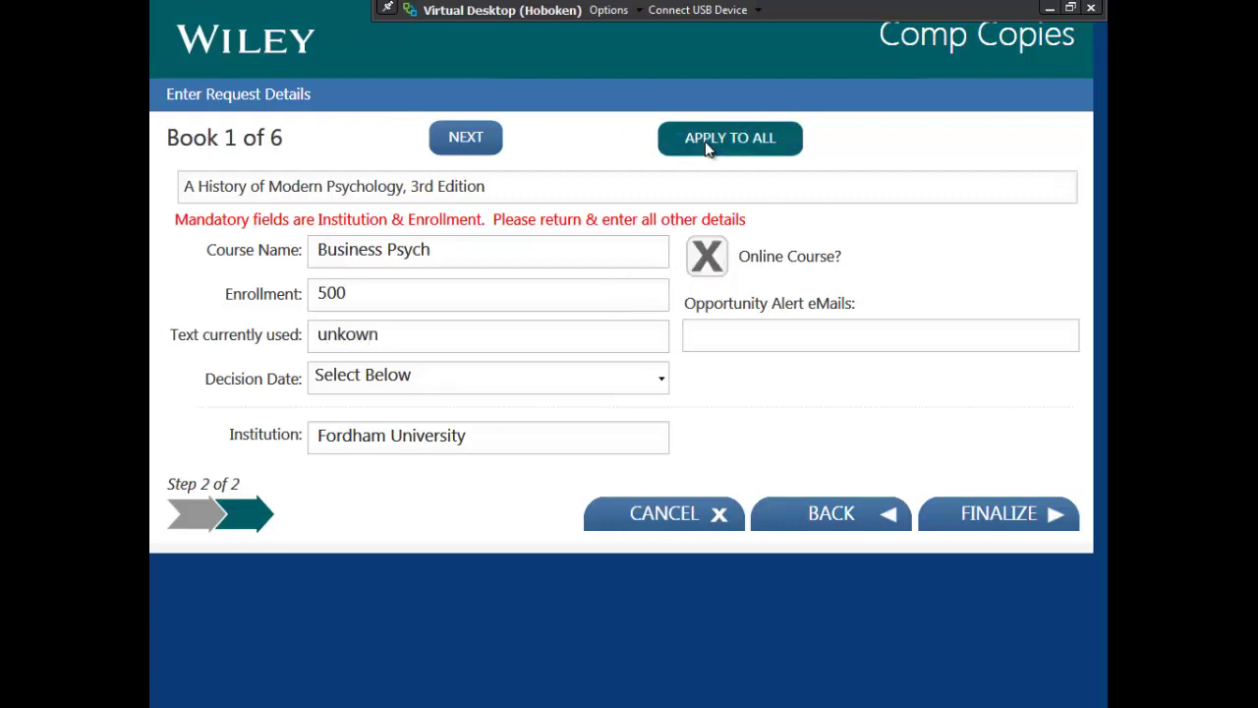
Step: Fill in the rep's e-mail address in the Opportunity Alert eMails field
{"action": "left_click", "coordinate": [629, 325]}
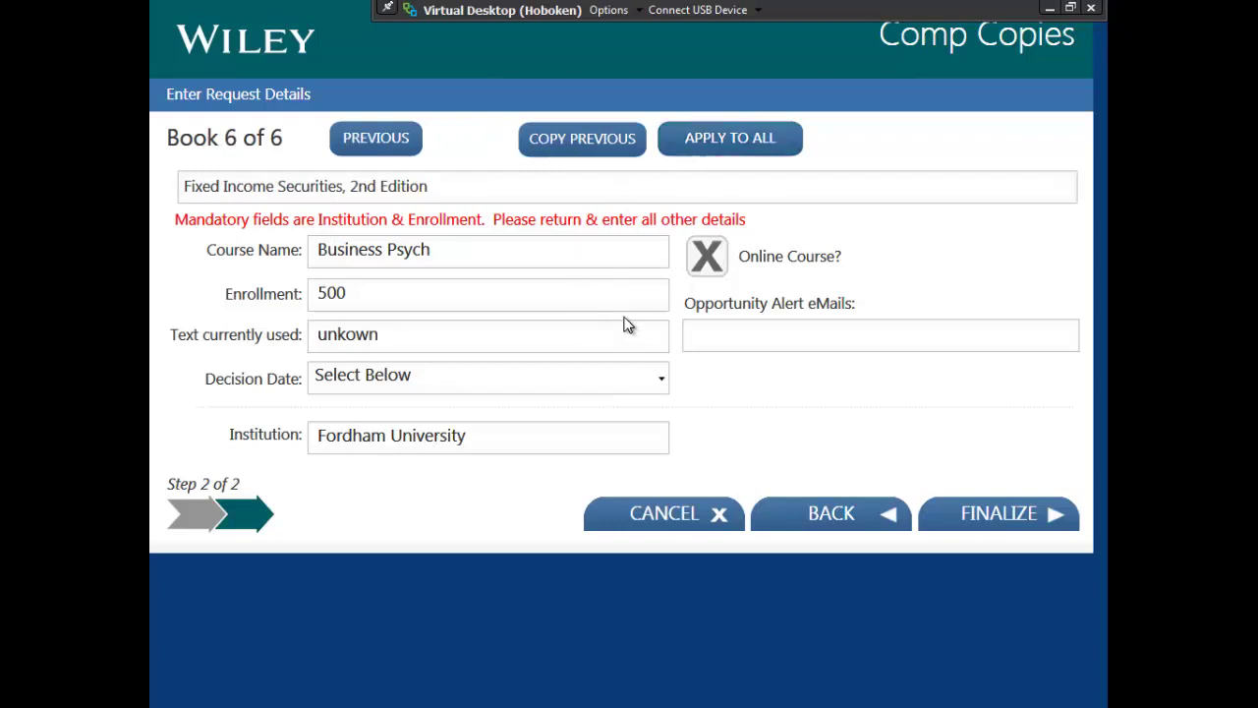
{"action": "left_click", "coordinate": [783, 330]}
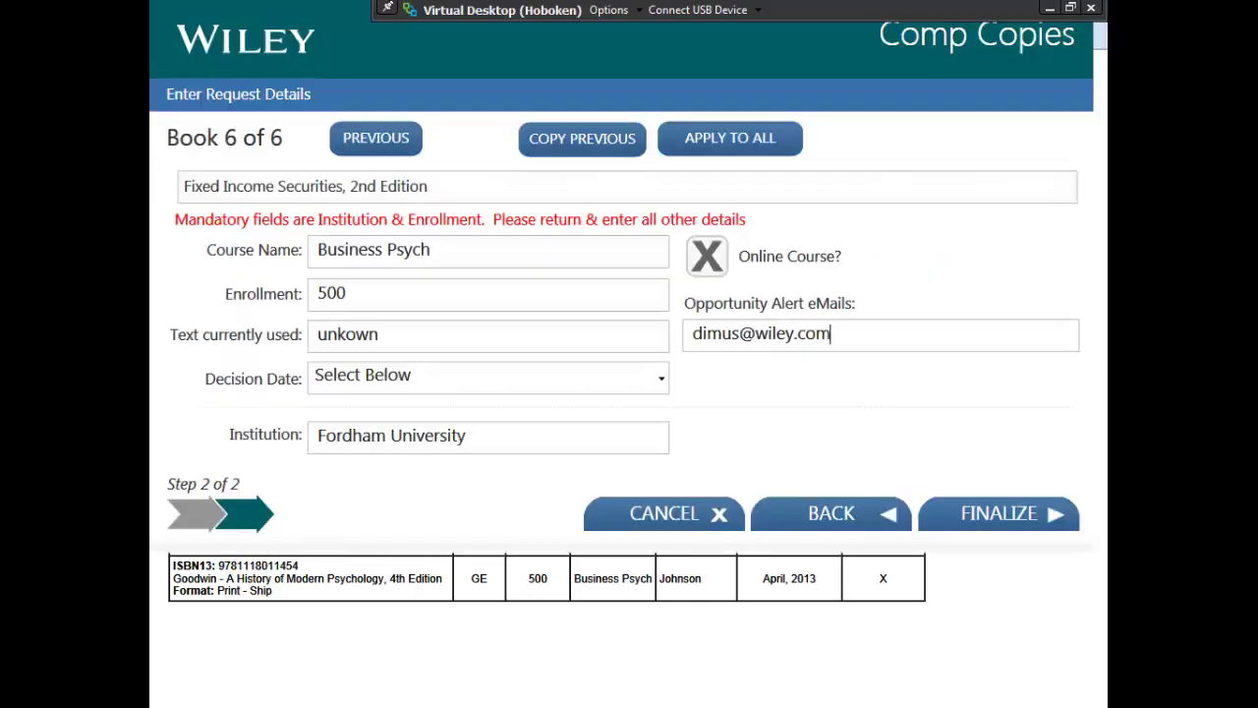
Step: Finalize the comp request, then search past activity sorted by comps, most first
{"action": "left_click", "coordinate": [975, 513]}
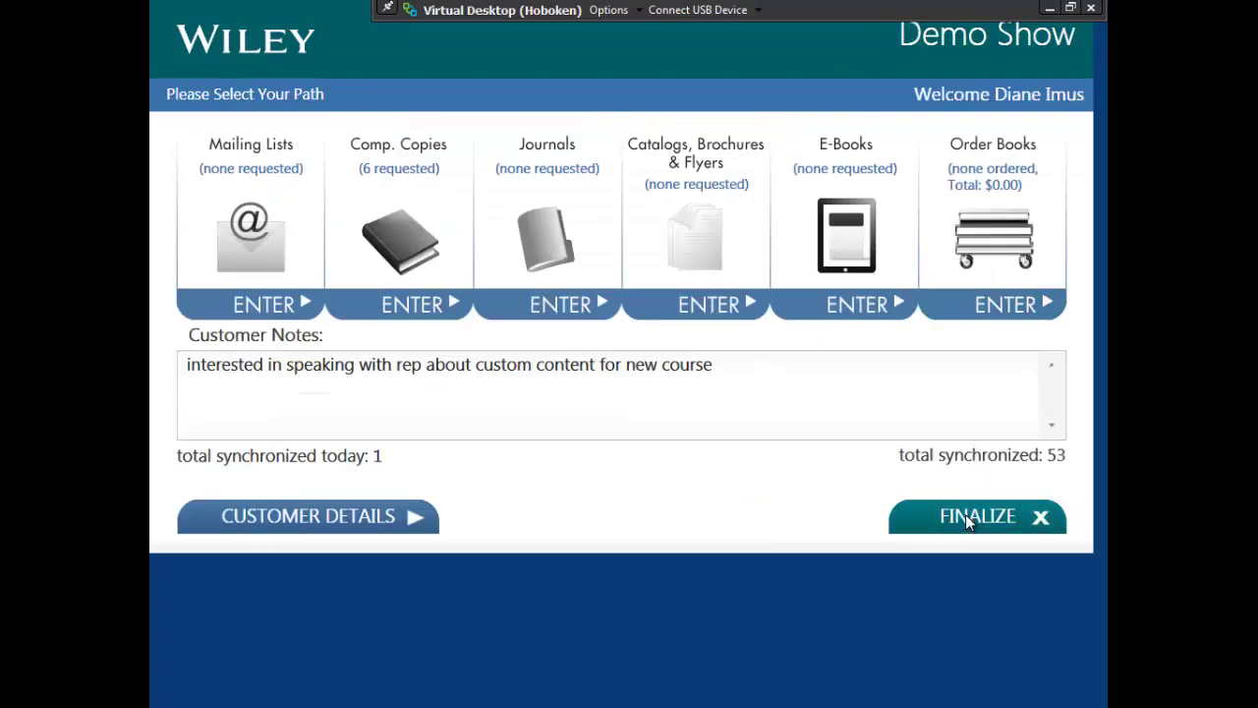
{"action": "left_click", "coordinate": [969, 519]}
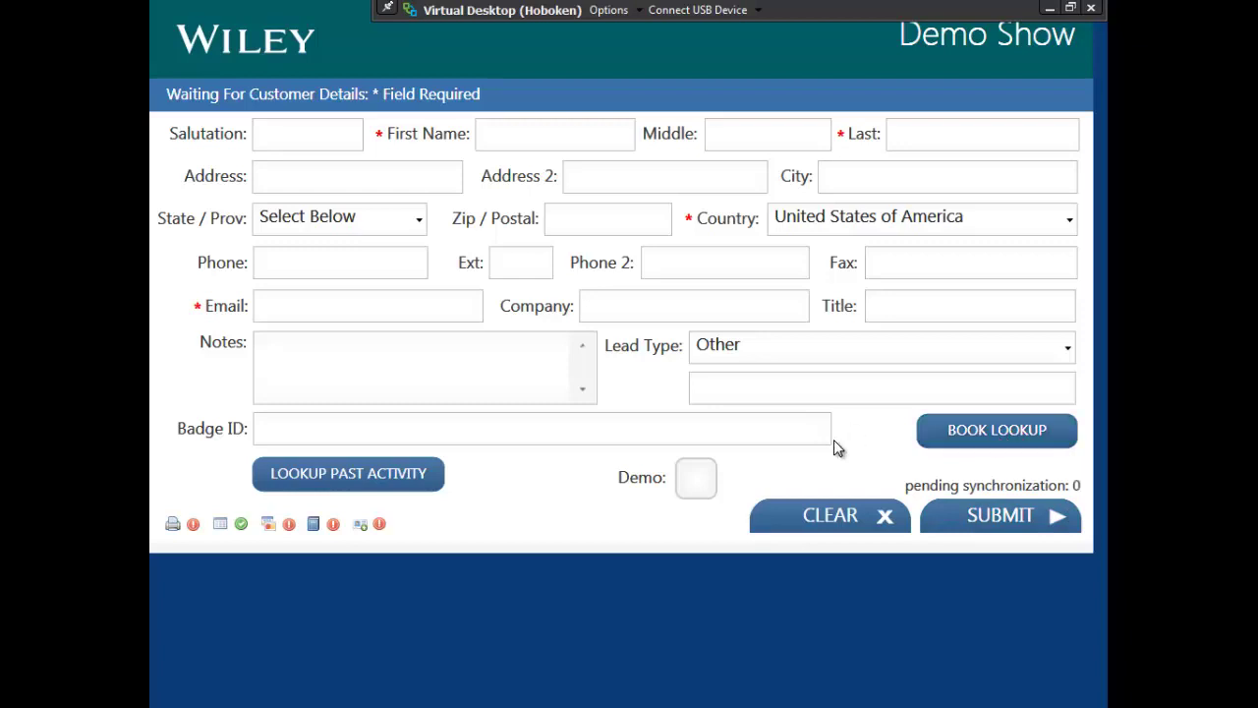
{"action": "left_click", "coordinate": [351, 477]}
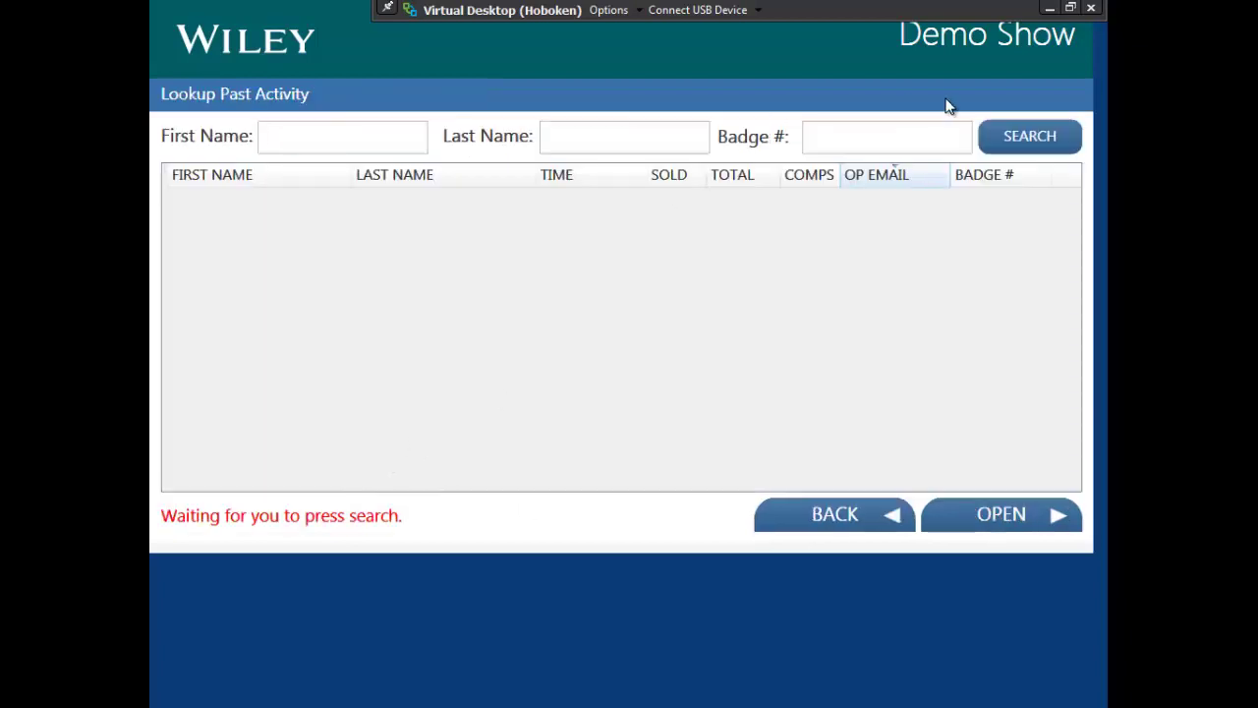
{"action": "left_click", "coordinate": [1025, 134]}
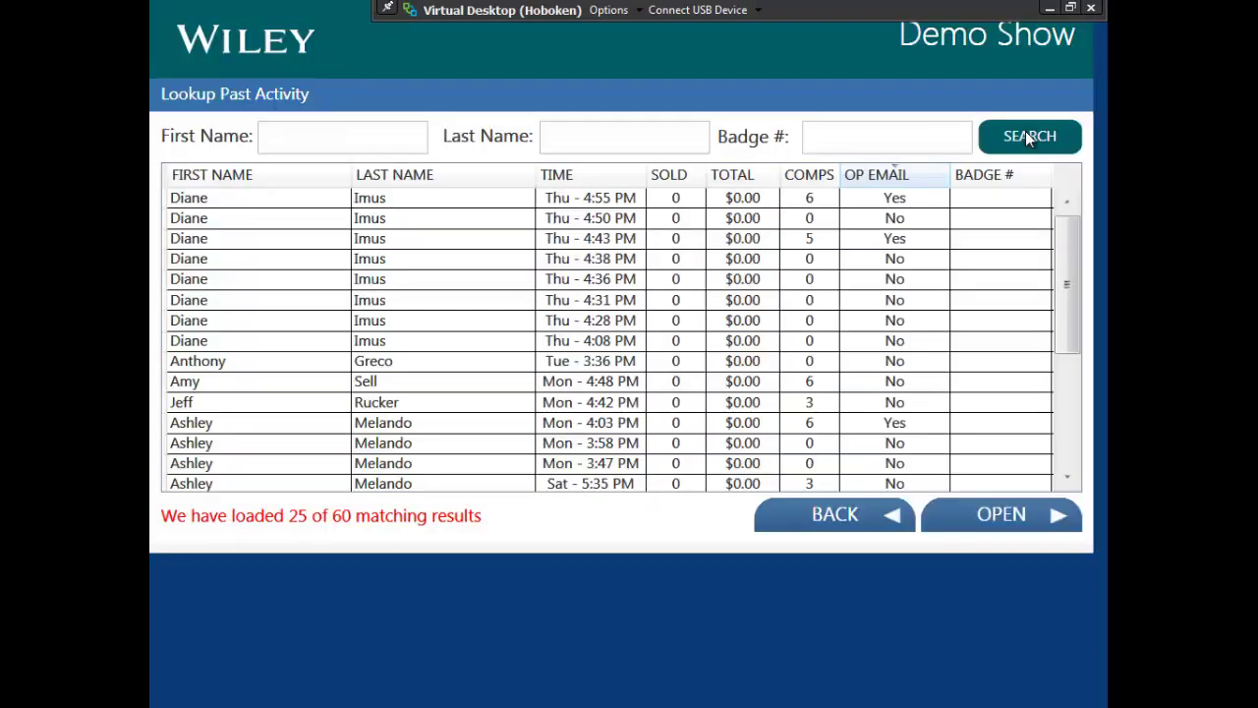
{"action": "left_click", "coordinate": [806, 183]}
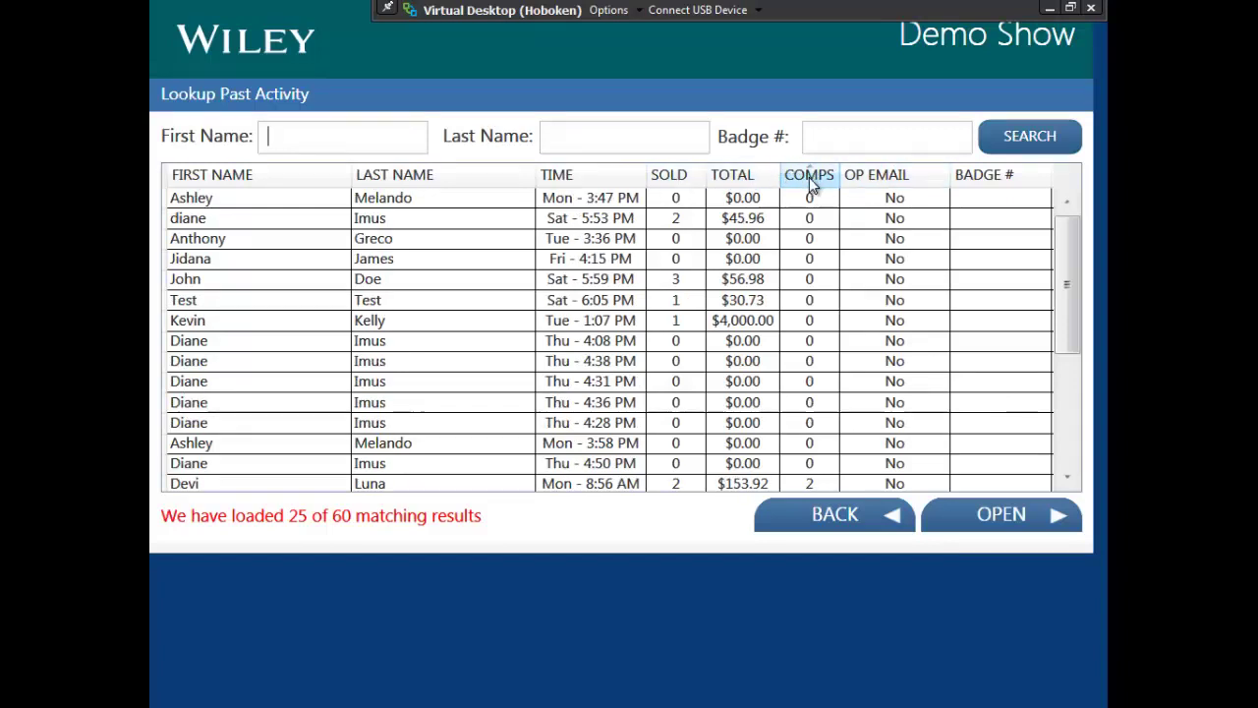
{"action": "left_click", "coordinate": [811, 185]}
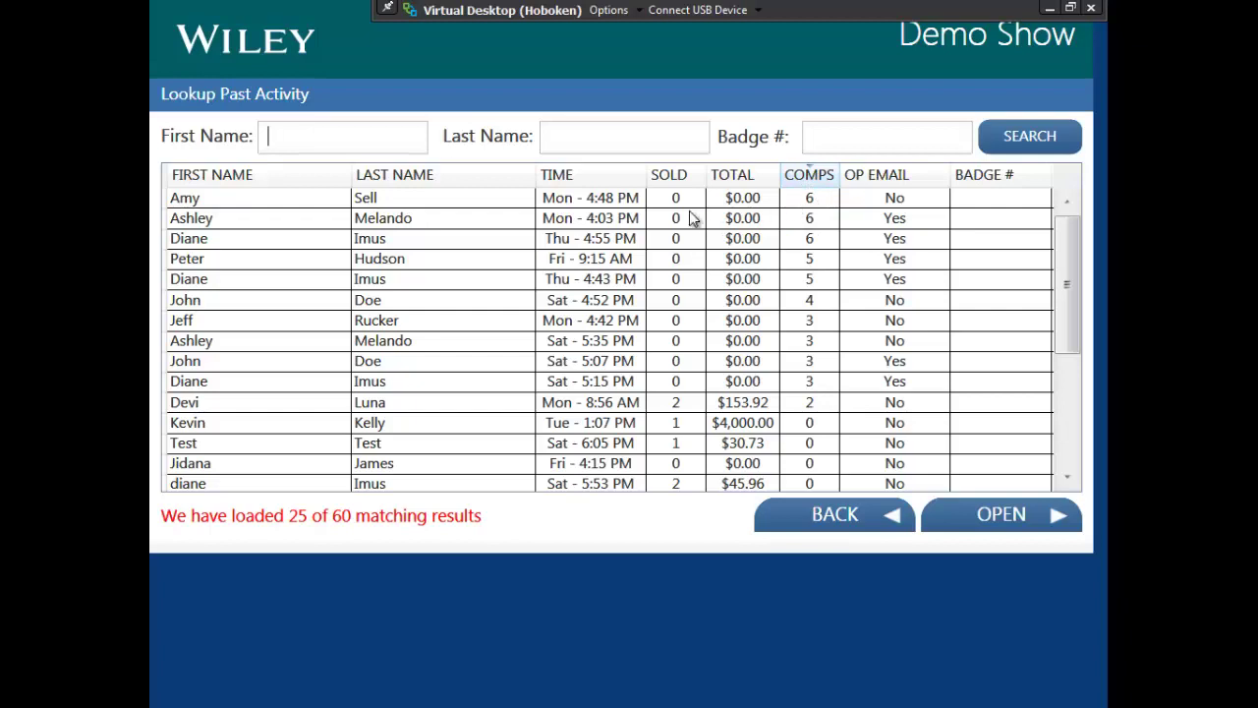
Step: Open the top 6-comp customer's past order and view its comp copies request details
{"action": "left_click", "coordinate": [457, 207]}
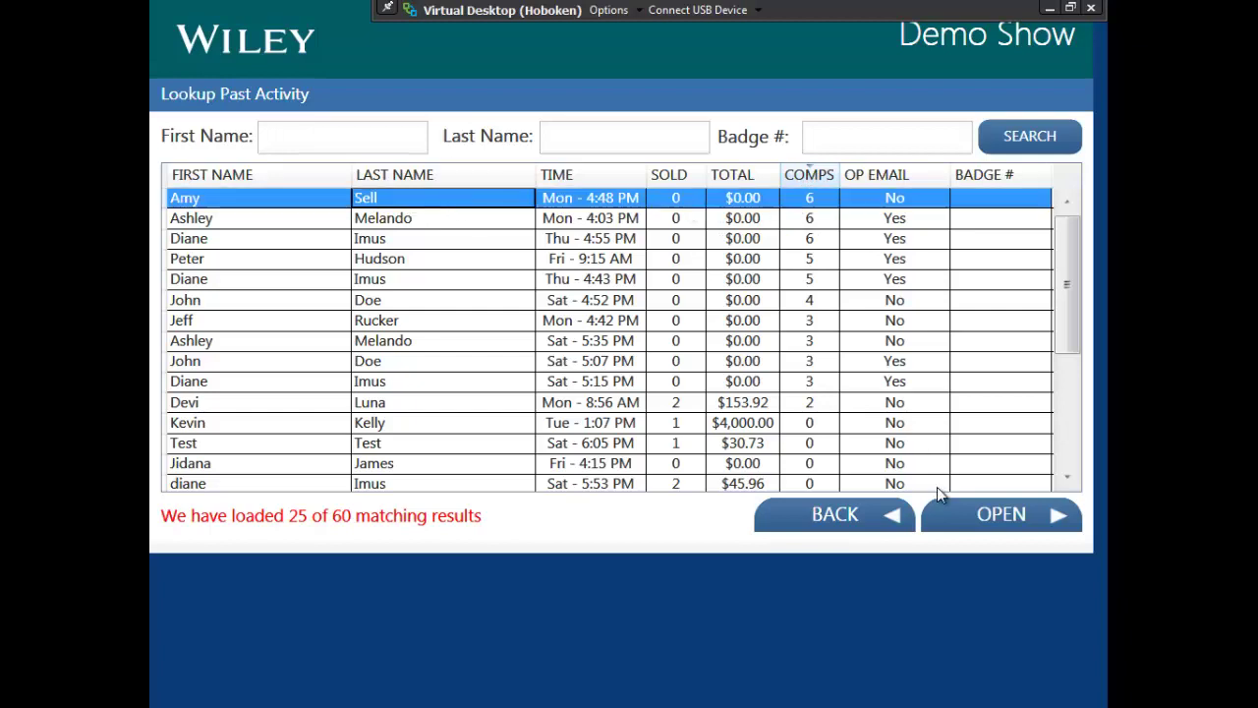
{"action": "left_click", "coordinate": [1003, 526]}
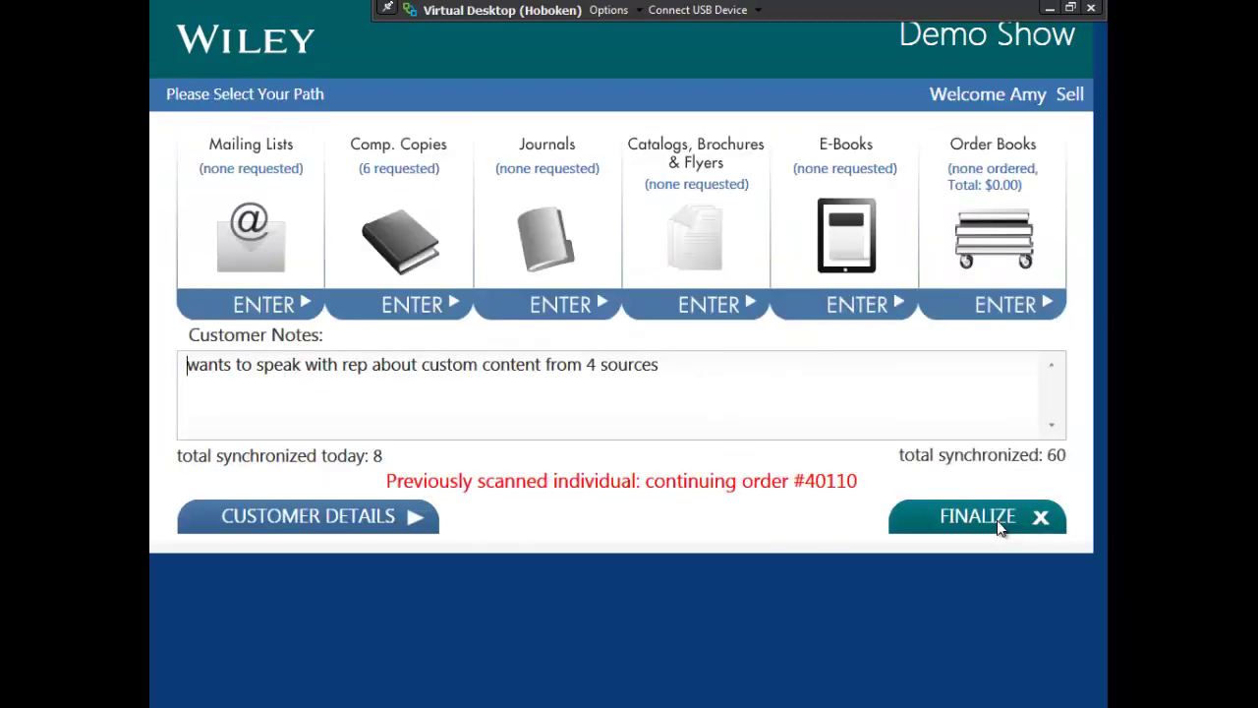
{"action": "left_click", "coordinate": [398, 226]}
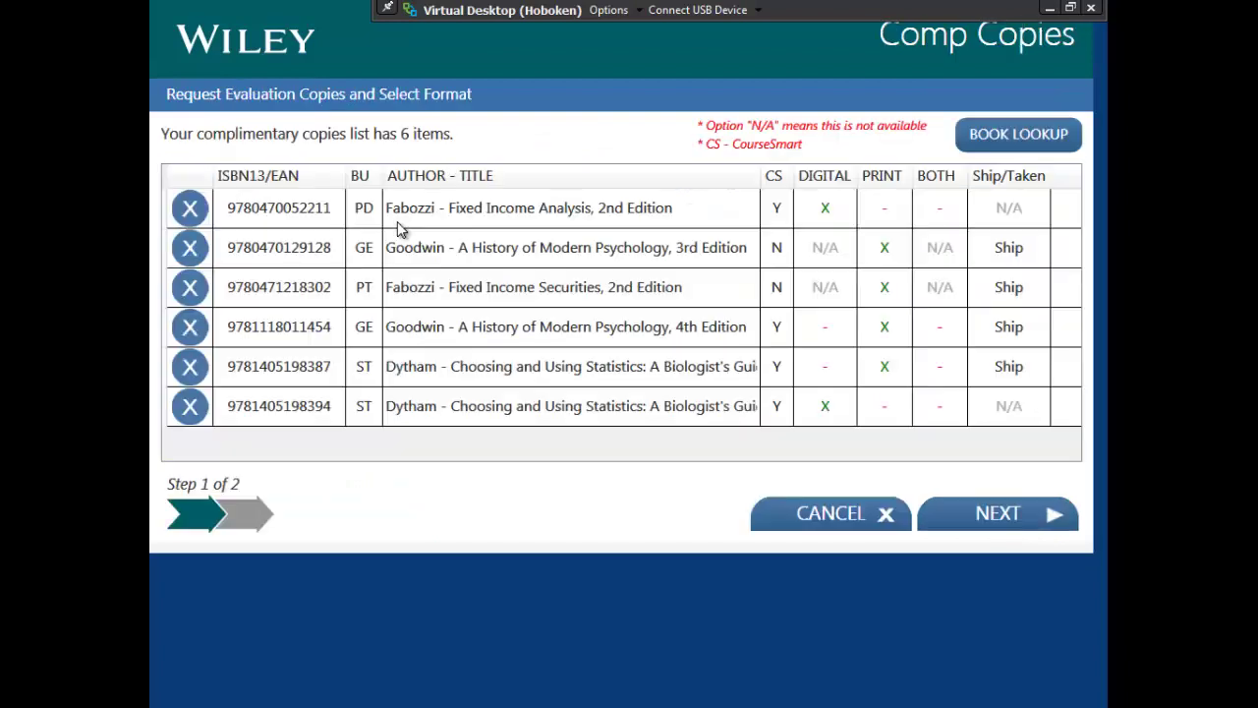
{"action": "left_click", "coordinate": [1003, 516]}
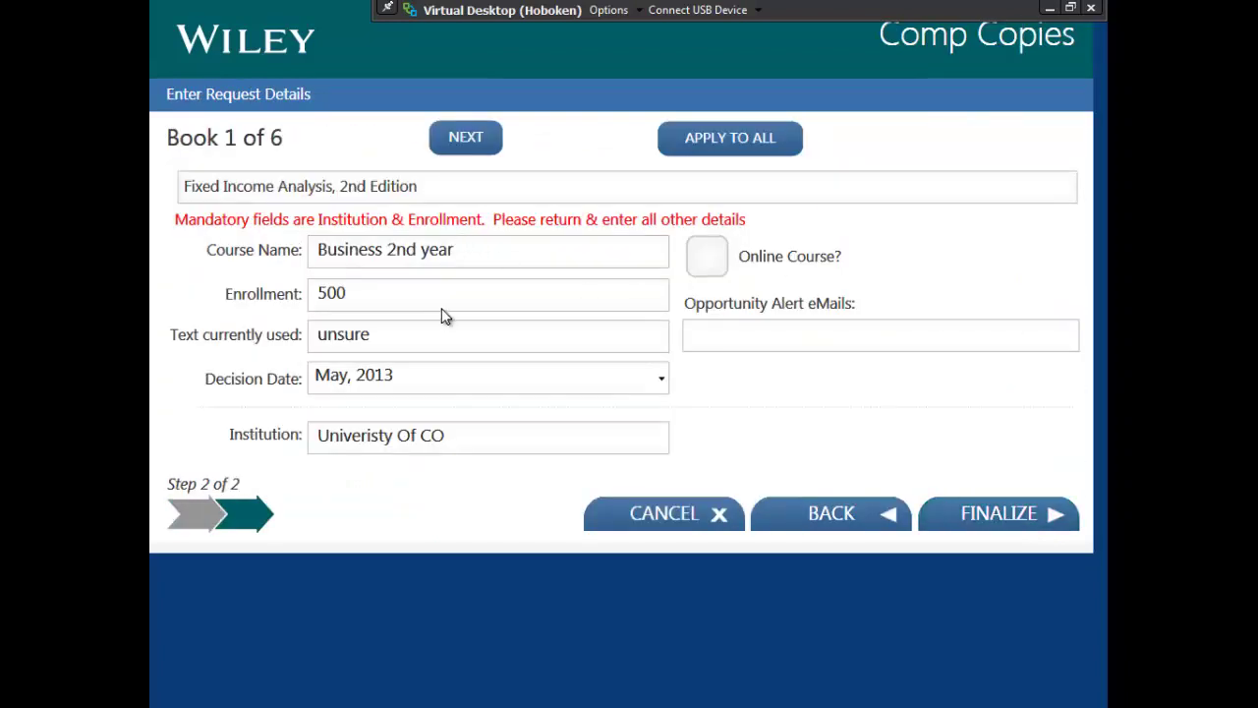